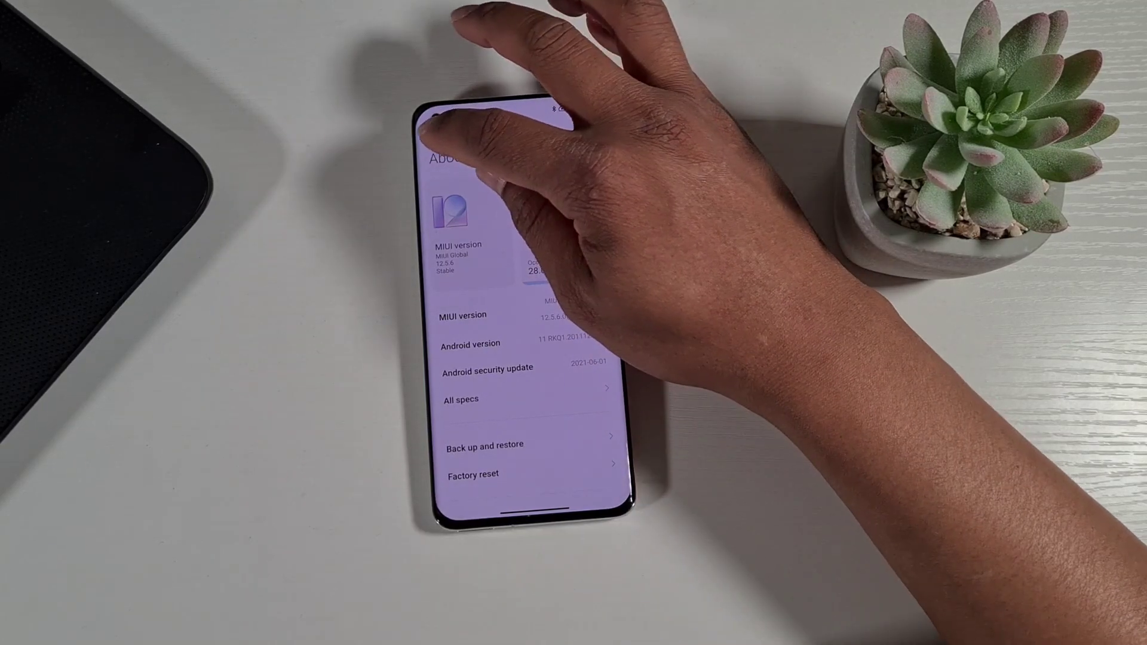
- Open the phone's Developer options from the Additional settings page
left_click(434, 127)
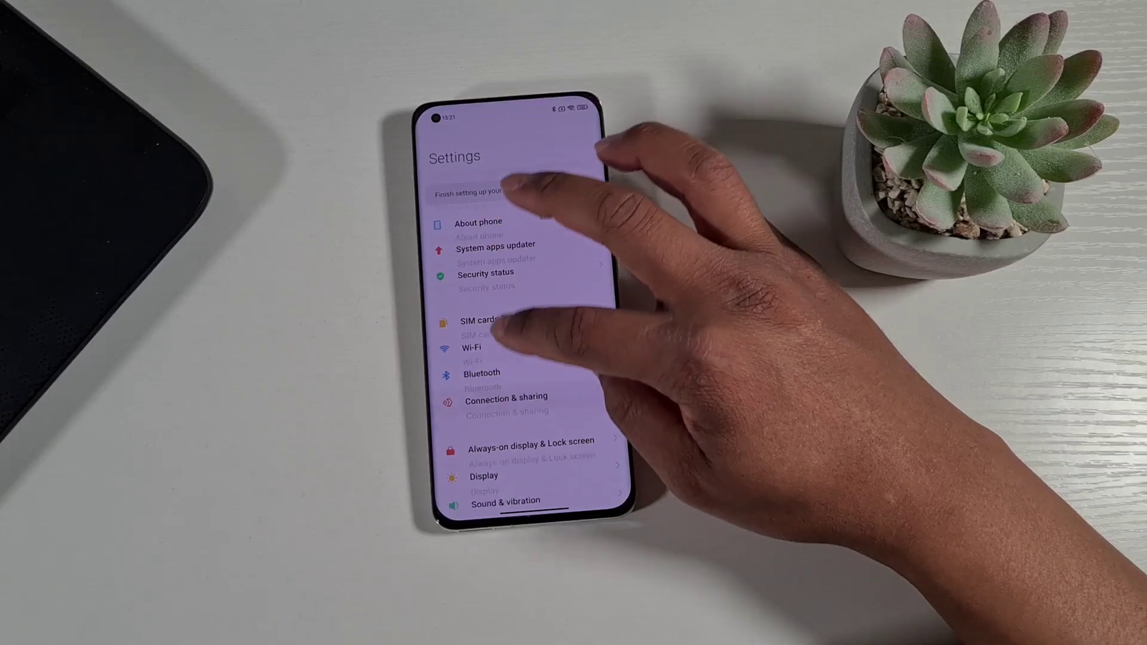
left_click_drag(499, 334, 502, 222)
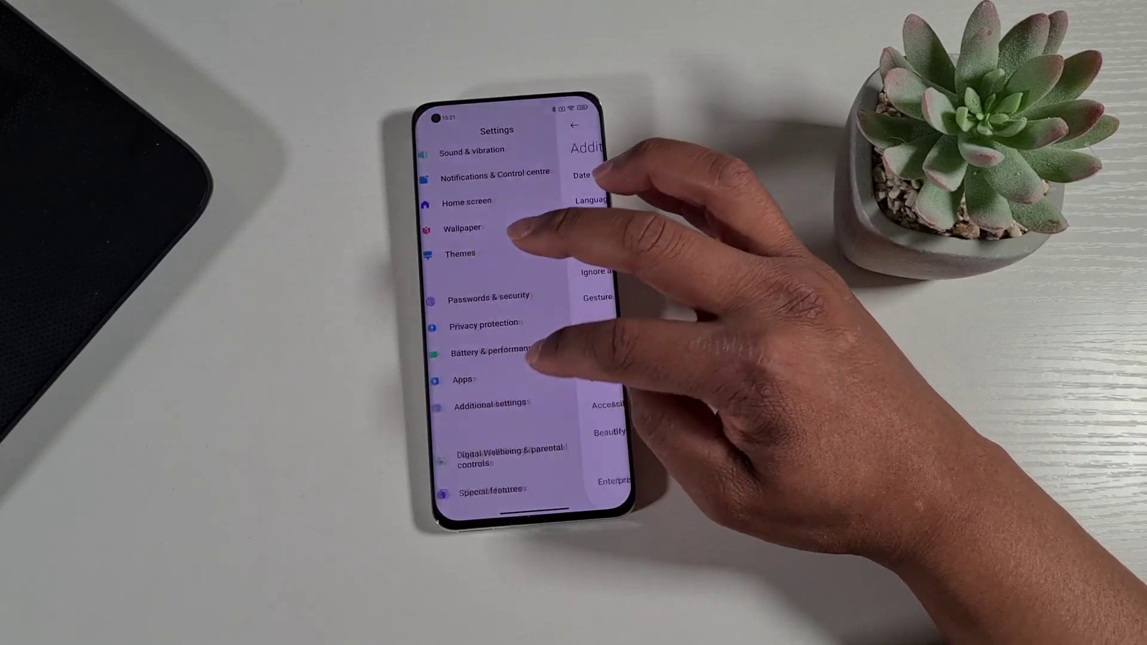
left_click(501, 404)
left_click_drag(550, 383, 538, 308)
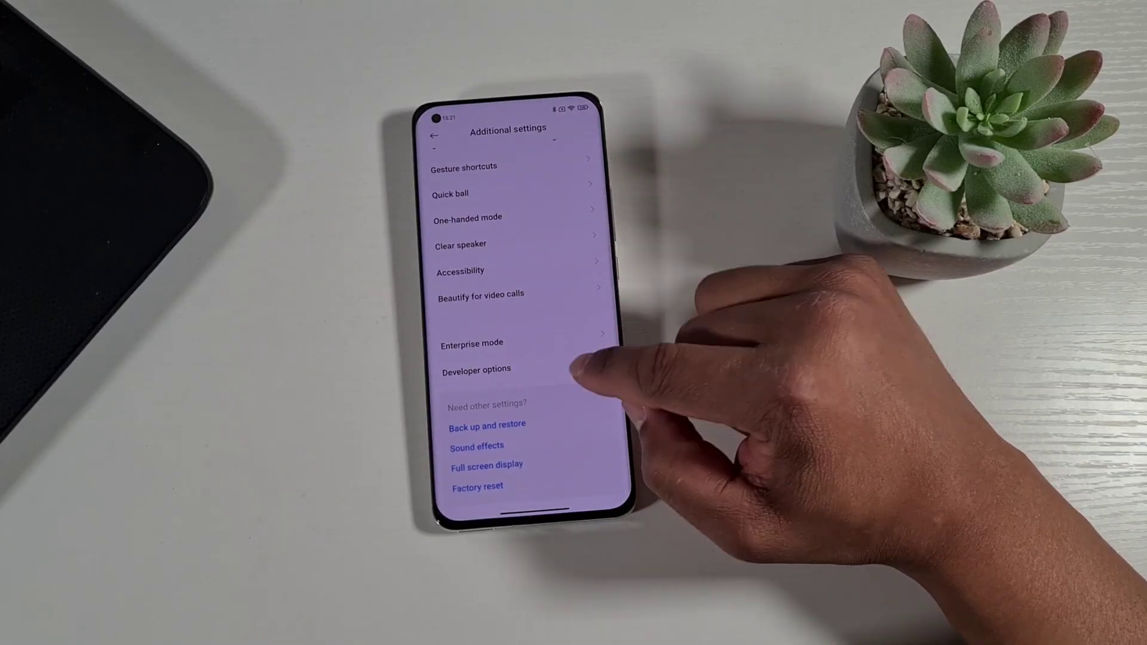
left_click(514, 385)
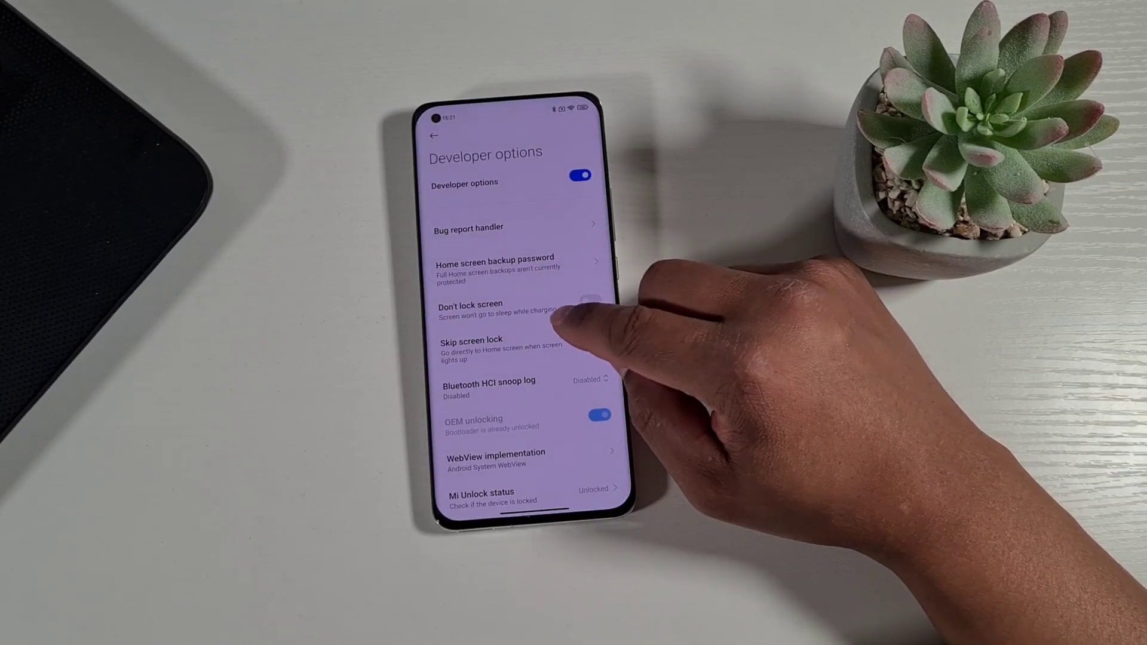
- Check the phone's Mi Unlock status in Developer options, and return to the home screen
left_click_drag(551, 315, 546, 182)
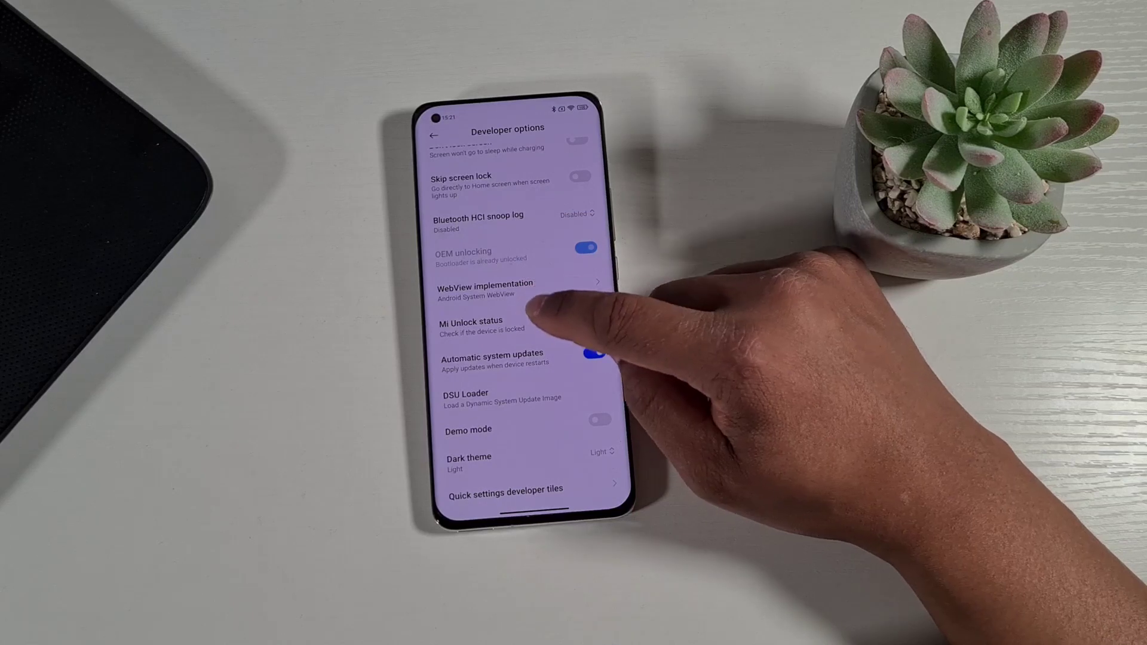
left_click(550, 326)
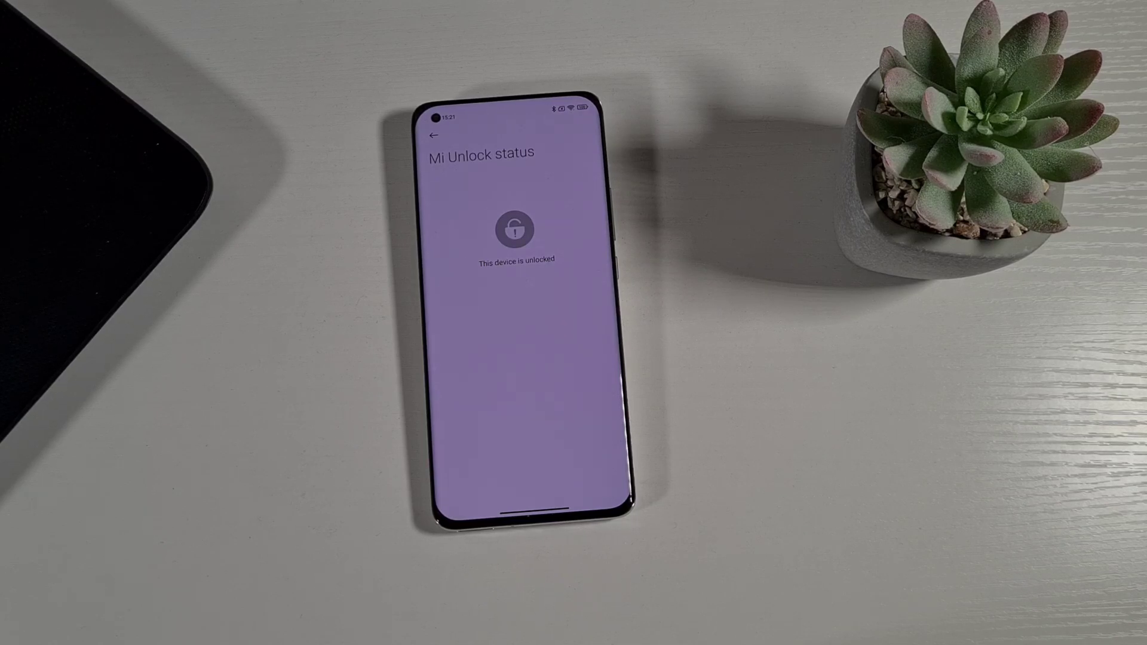
left_click(434, 135)
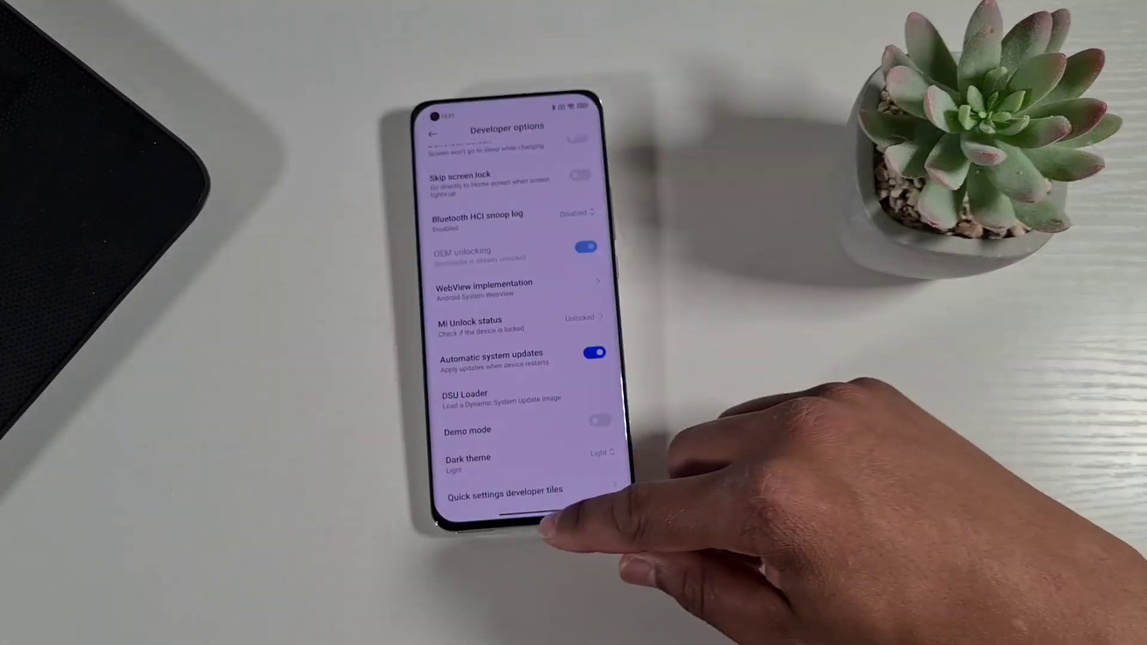
left_click_drag(529, 517, 529, 359)
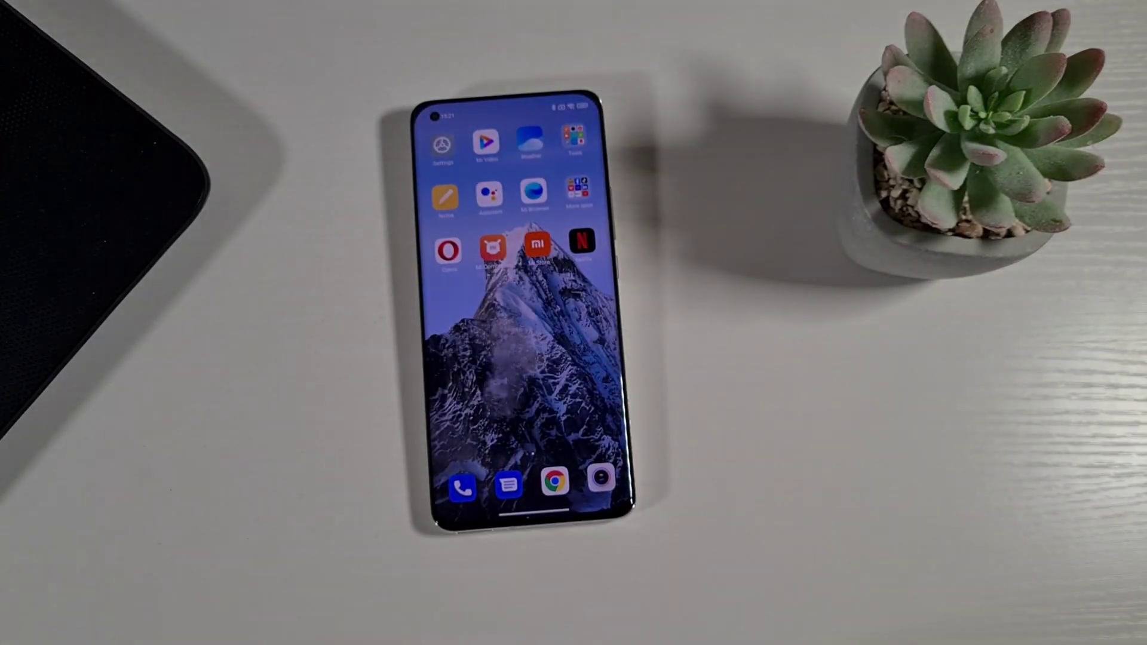
left_click_drag(534, 426, 558, 288)
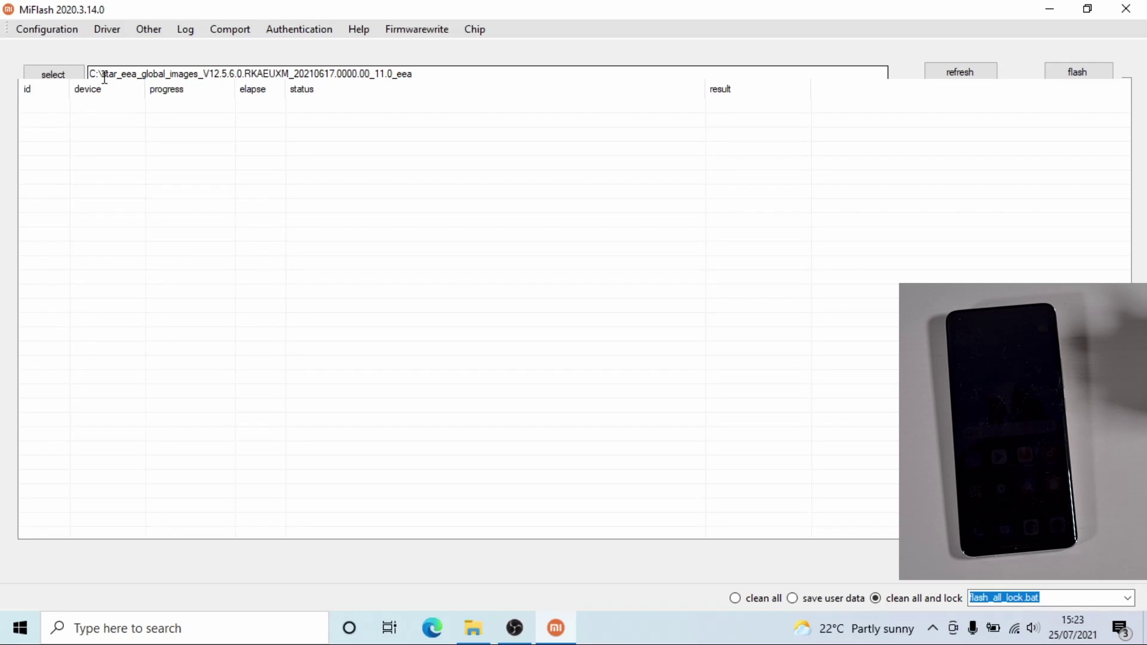
- In MiFlash, set the firmware path to the star_global_images_V12.5.4.0.RKAMIXM_20210611.0000.00_11.0_global folder on the C: drive
left_click(56, 71)
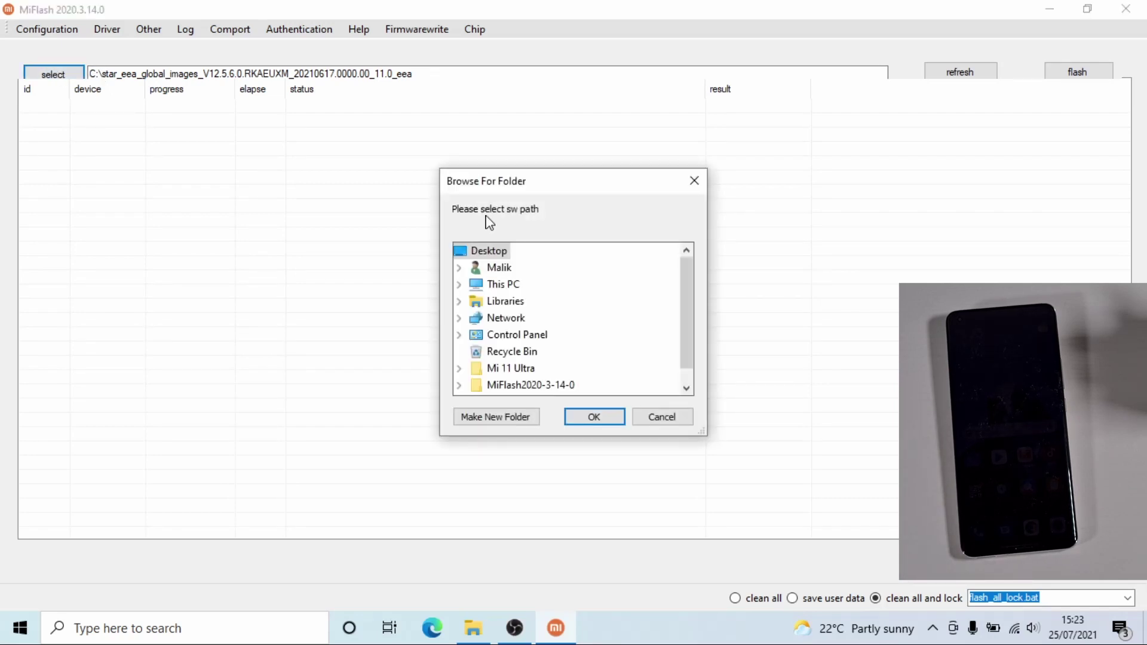
left_click(688, 385)
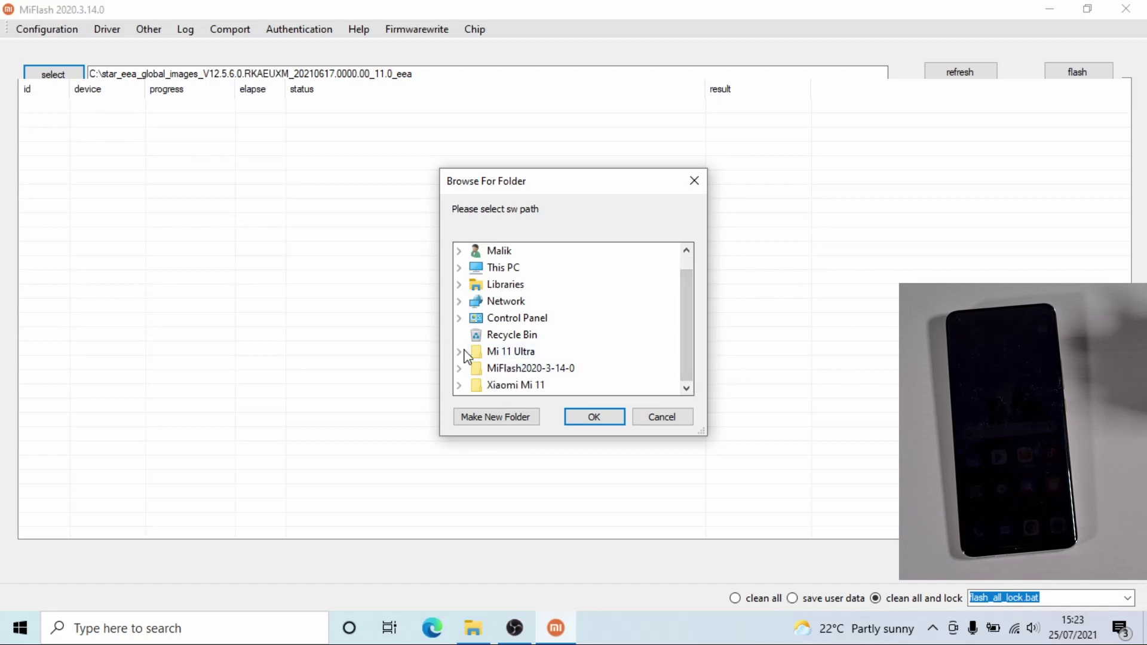
left_click(483, 265)
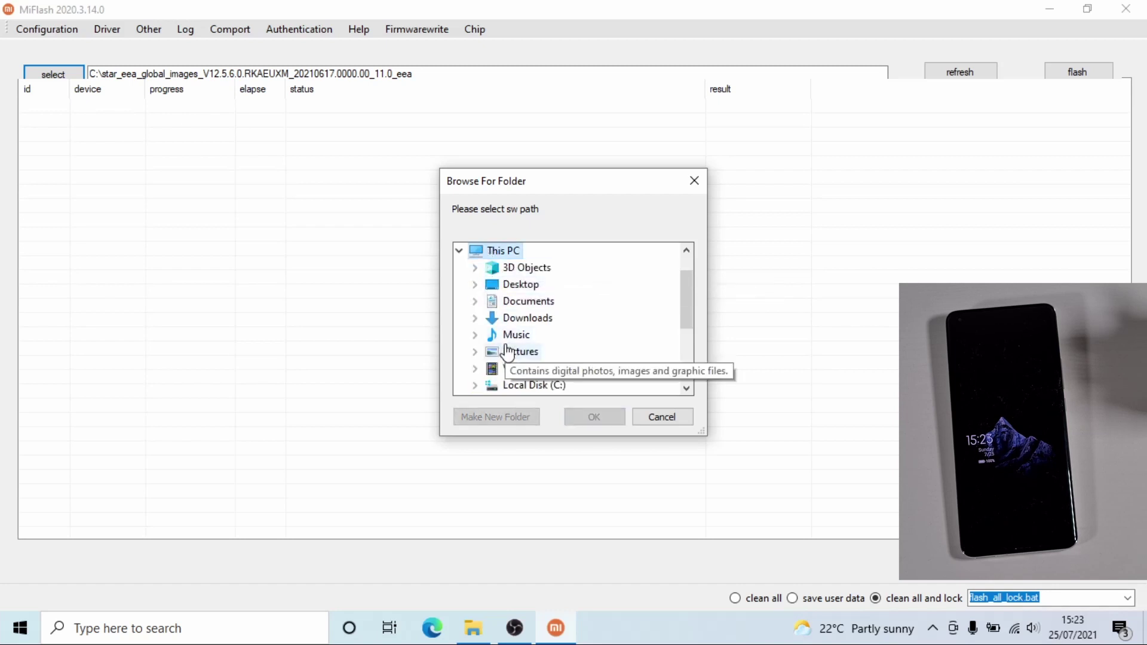
left_click(475, 386)
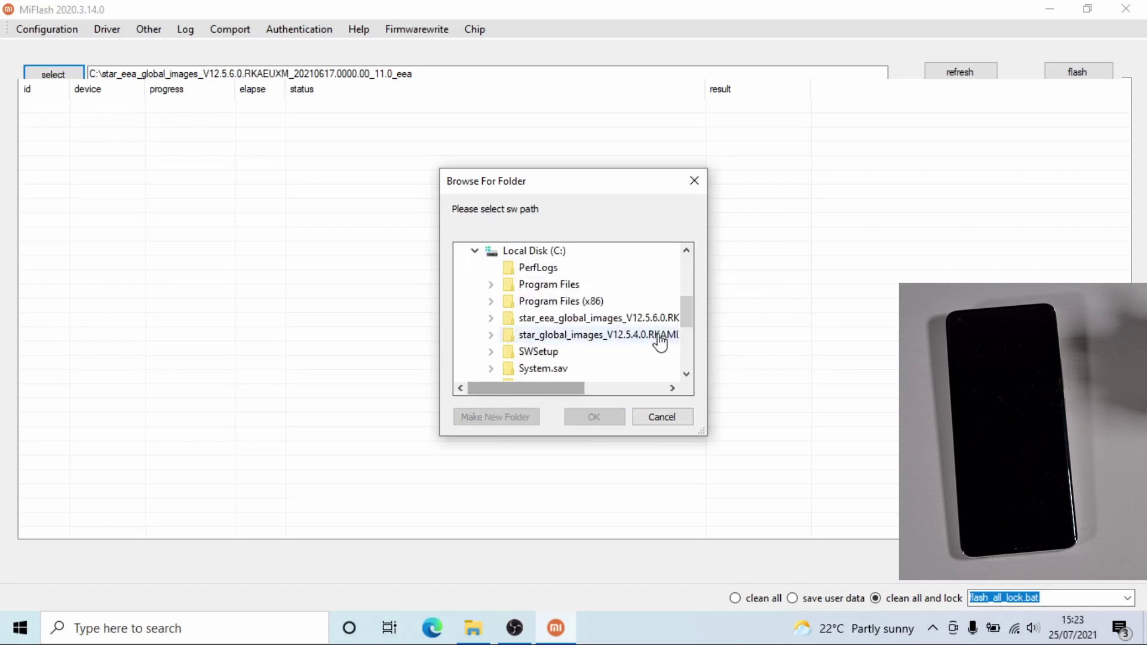
left_click(510, 335)
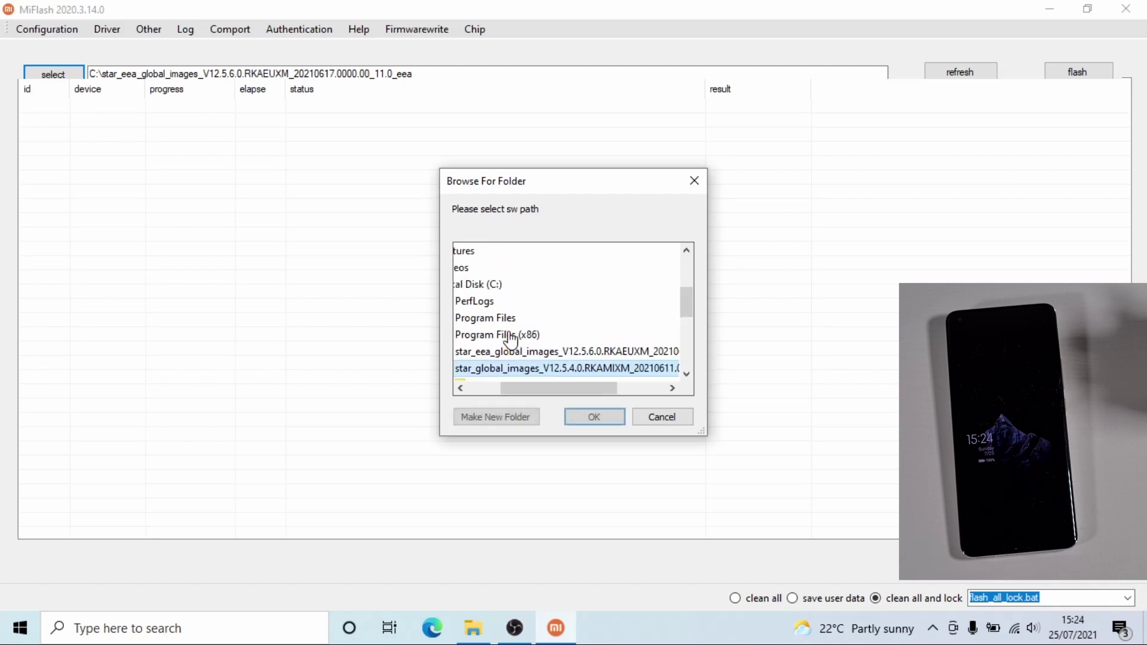
left_click(590, 421)
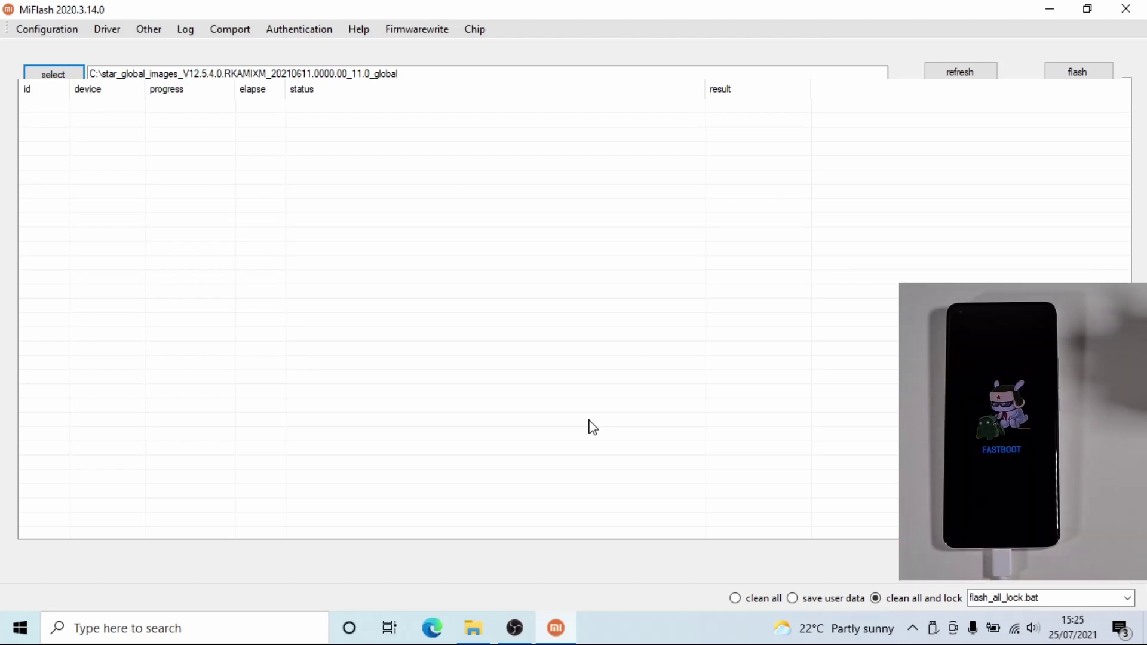
- Detect the phone connected in fastboot mode and flash the firmware with the clean all and lock option
left_click(968, 66)
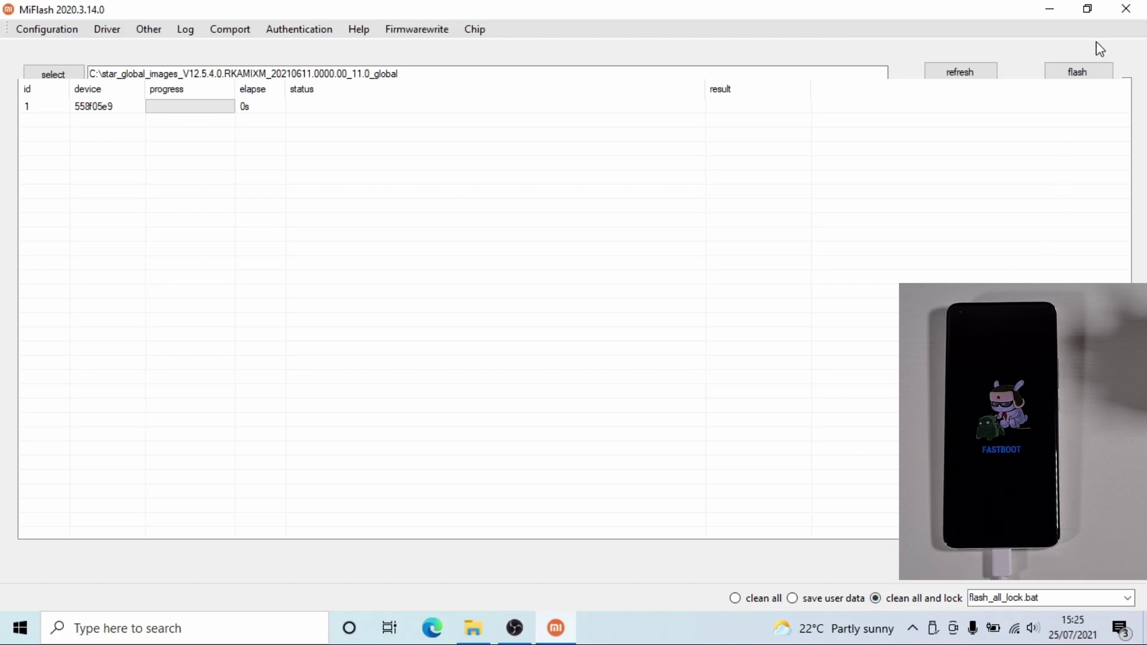
left_click(1078, 73)
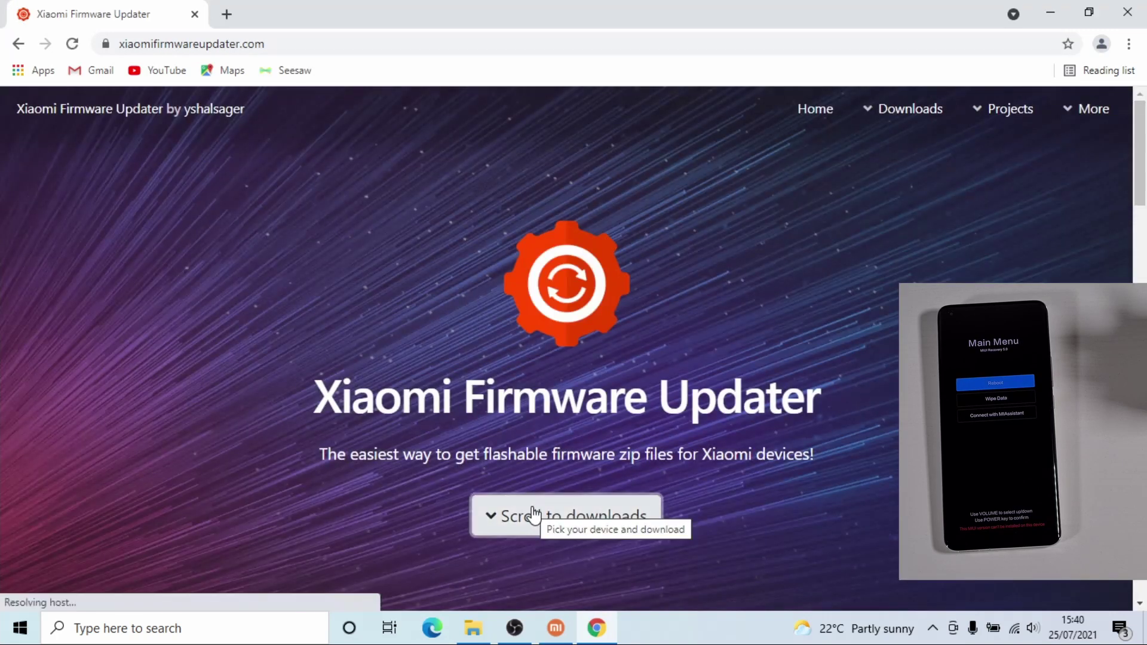
- On Xiaomi Firmware Updater, open the latest ROM downloads for Mi 11 Pro/Ultra/Mi 11 Ultra (star) and review the listed regional builds
left_click(566, 520)
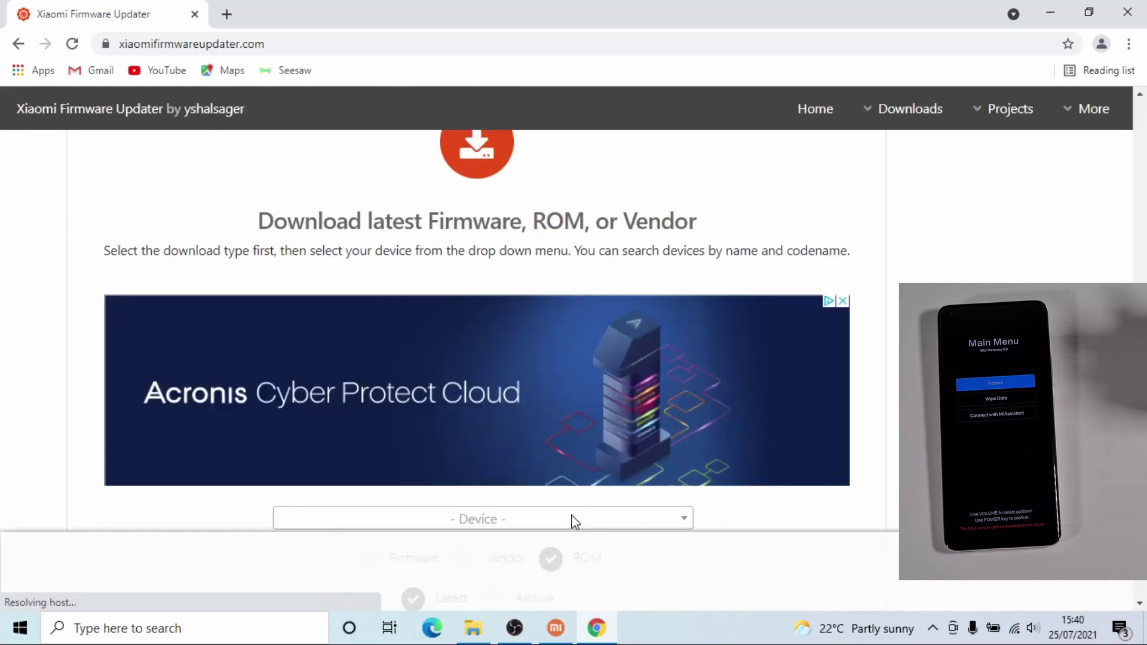
left_click(571, 520)
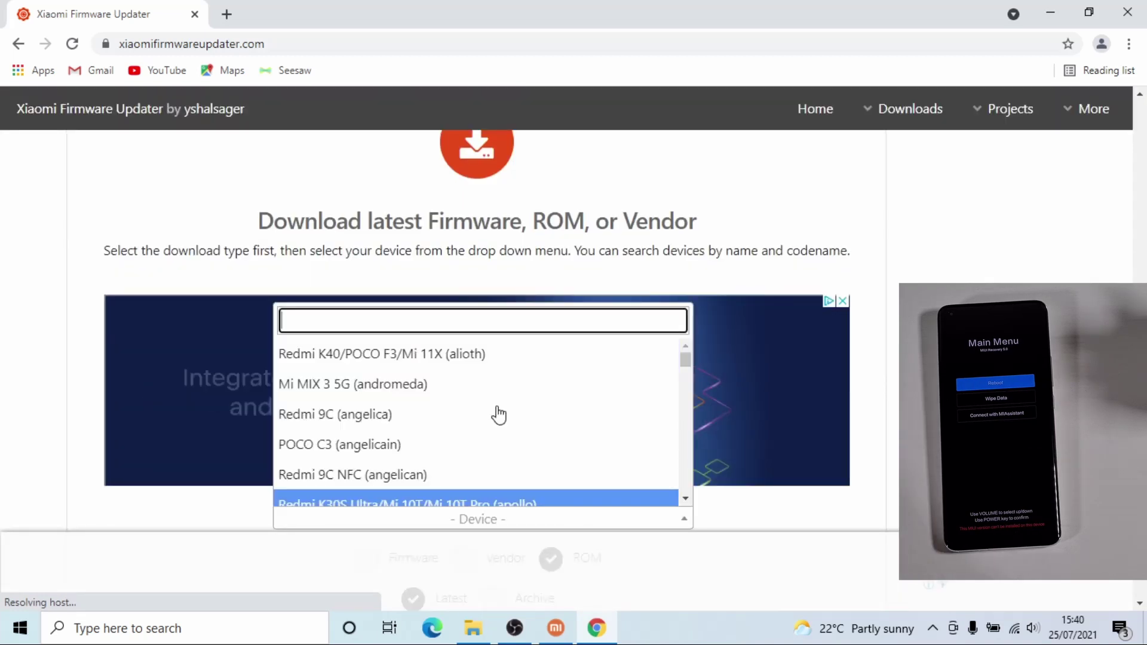
type("mi")
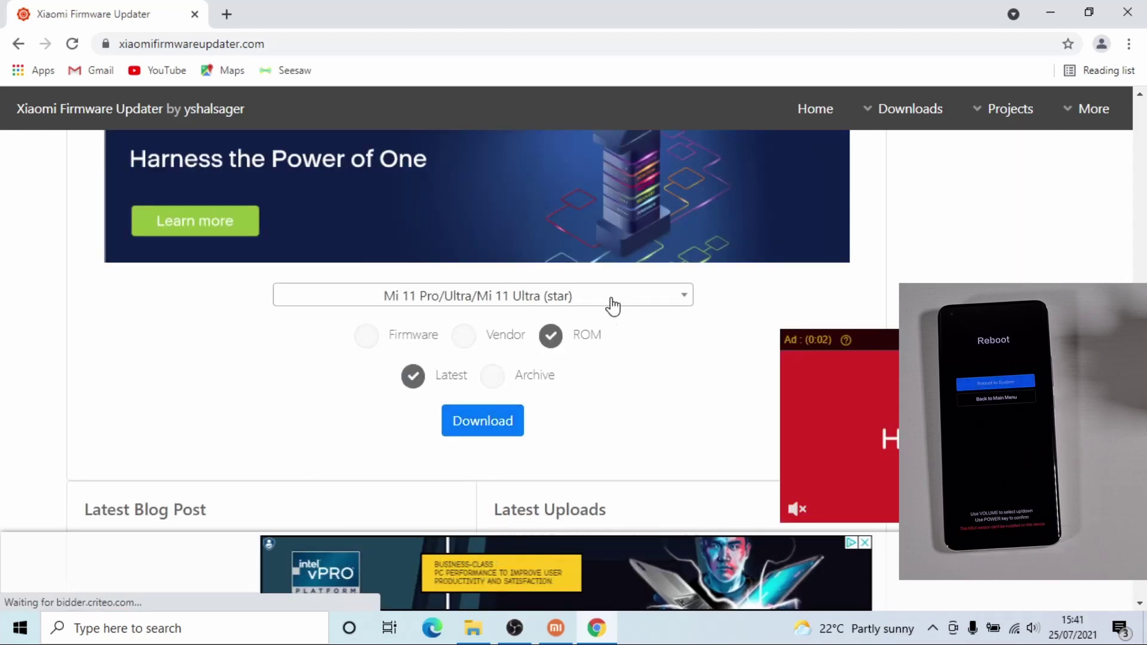
left_click(468, 422)
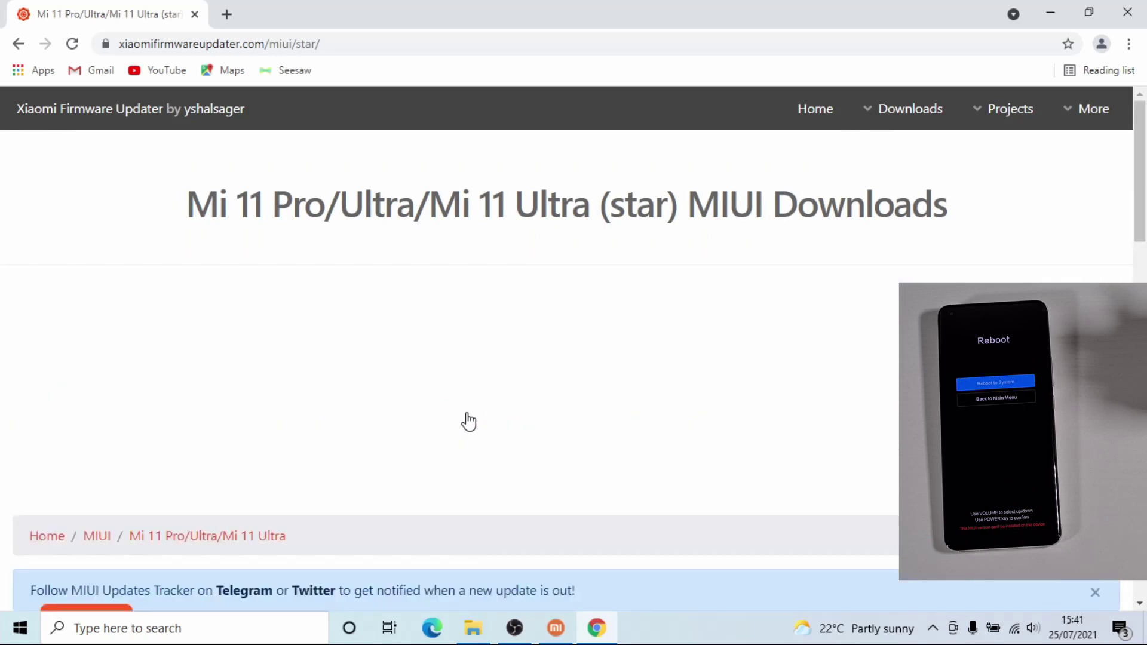
scroll(468, 419, "down", 8)
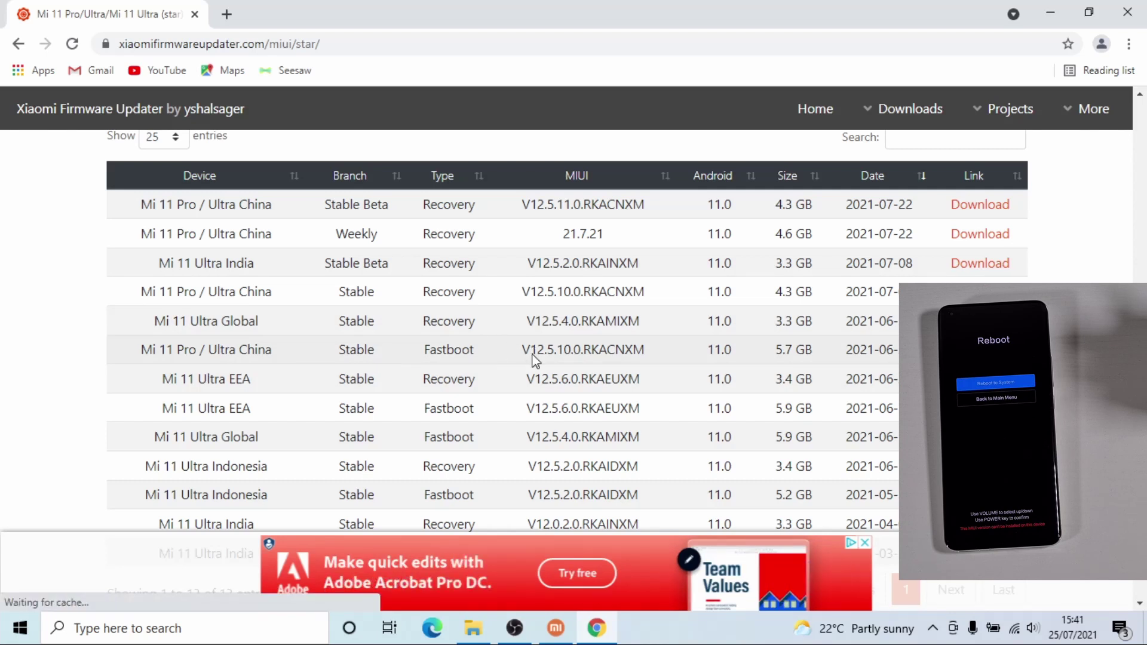
- Switch back to MiFlash, and close both the program and its MiFlash2020-3-14-0 folder window
left_click(556, 628)
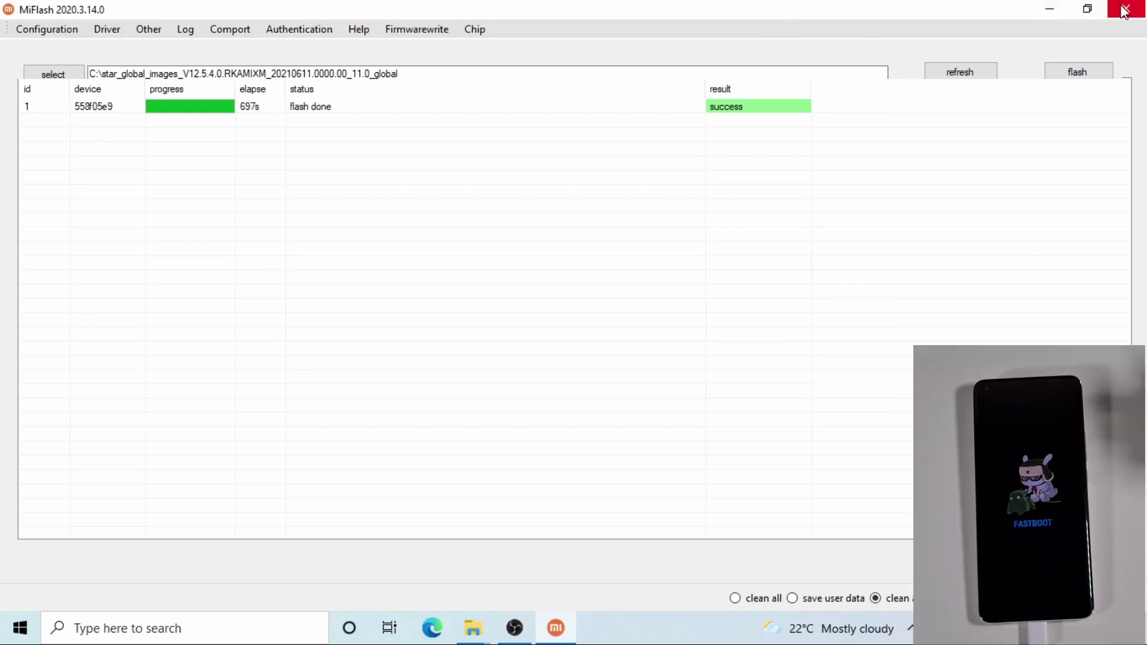
left_click(1125, 11)
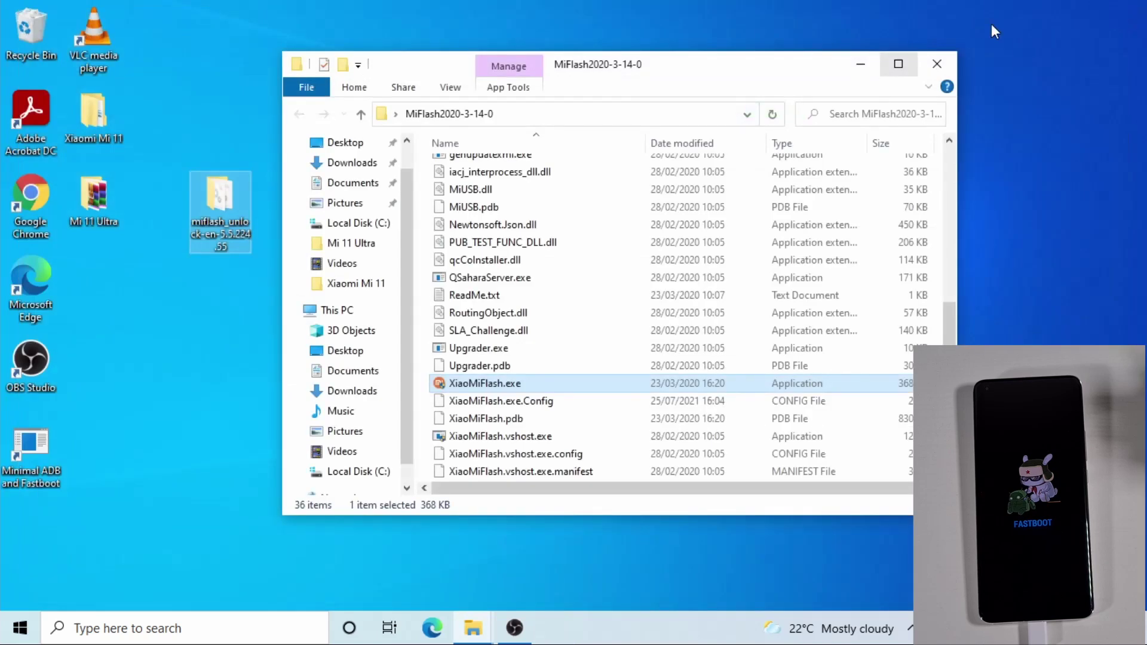
left_click(937, 64)
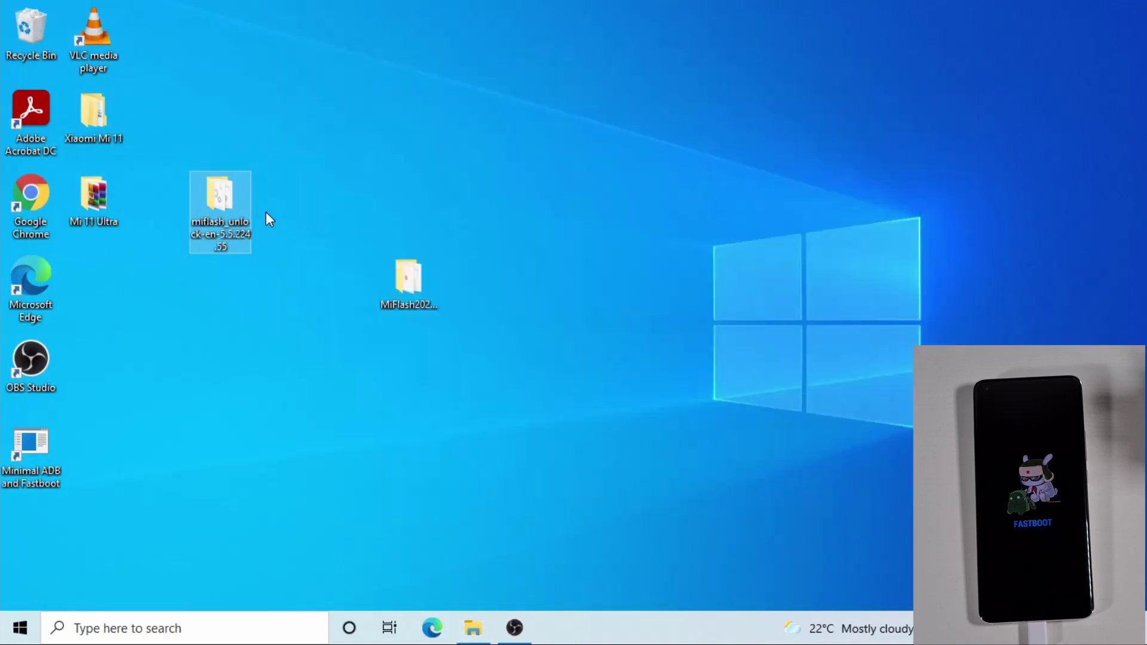
- Launch miflash_unlock.exe from the desktop's miflash_unlock-en-5.5.224.55 folder and agree to the Mi Unlock disclaimer
double_click(224, 187)
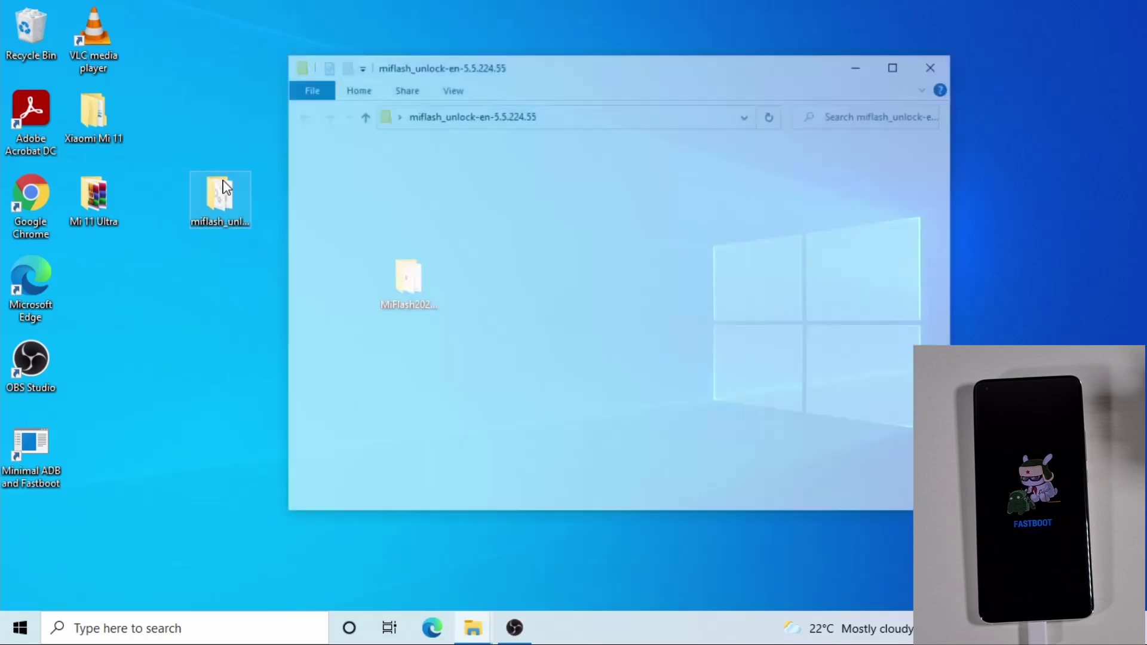
scroll(718, 287, "down", 1)
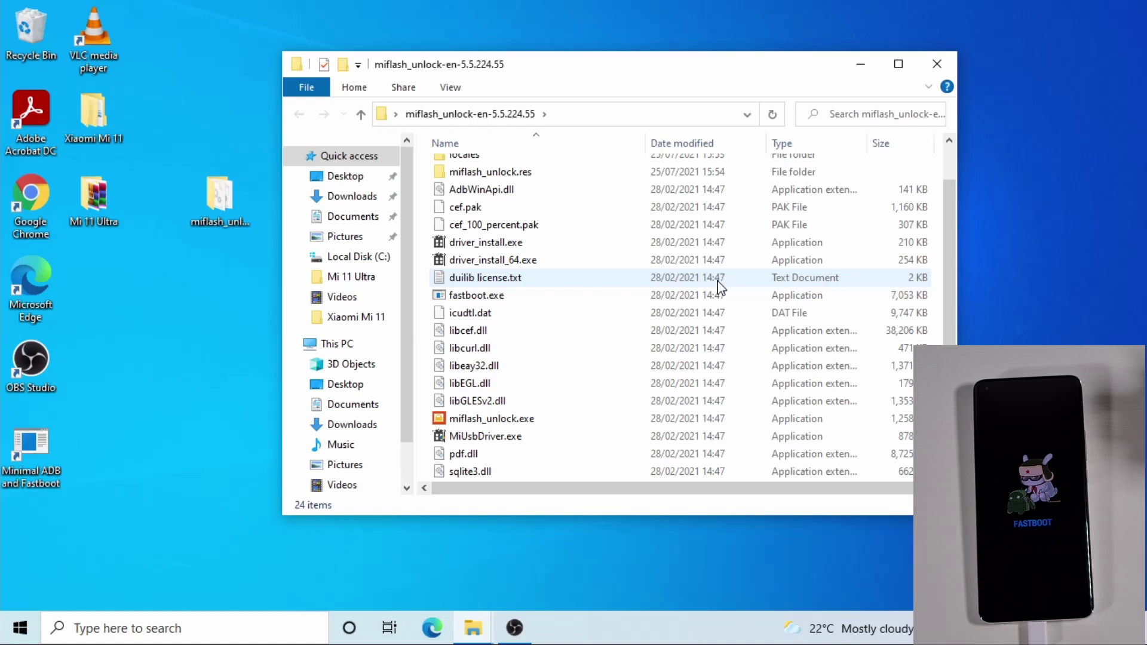
double_click(513, 420)
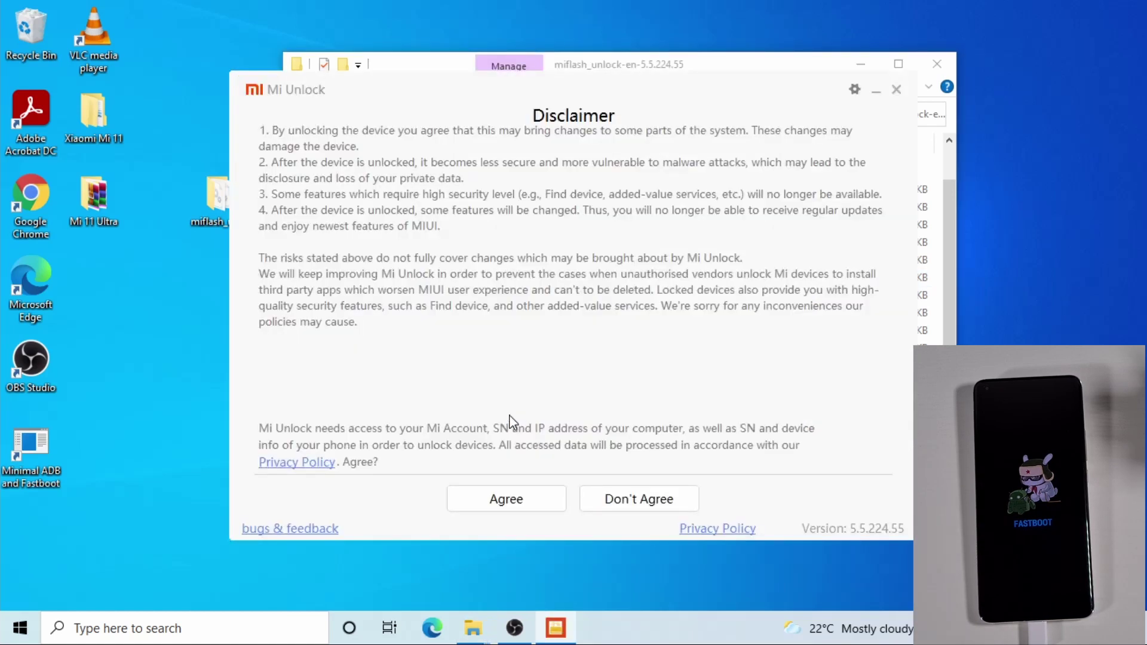
left_click(527, 505)
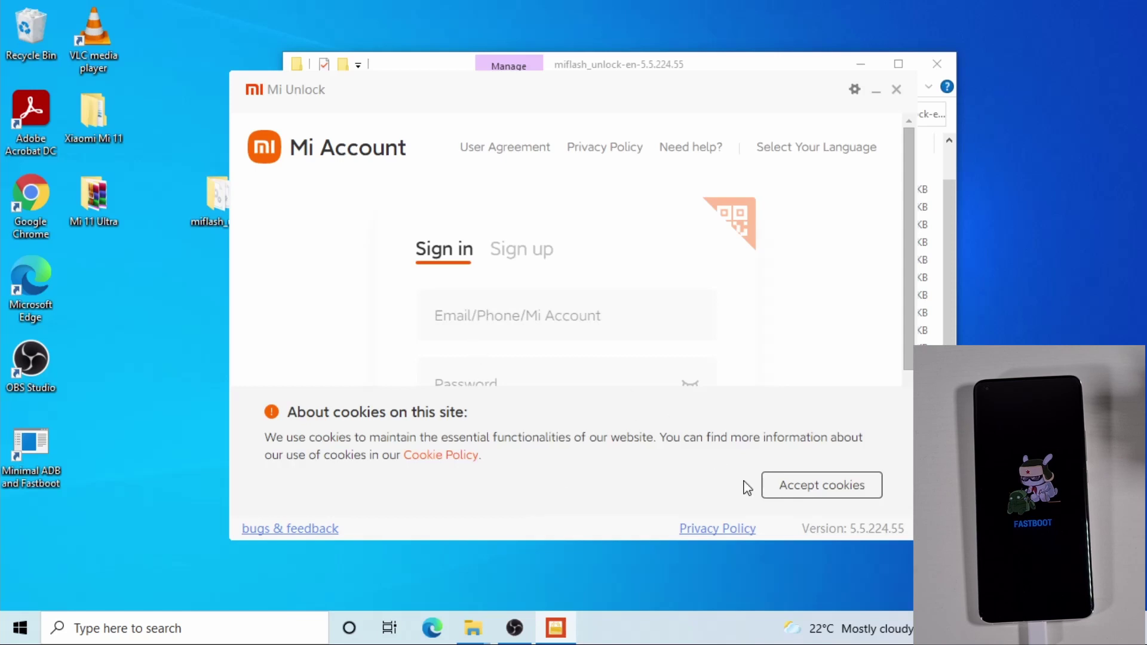
- Accept the cookies and sign in to Mi Unlock with the Mi Account login and password
left_click(816, 485)
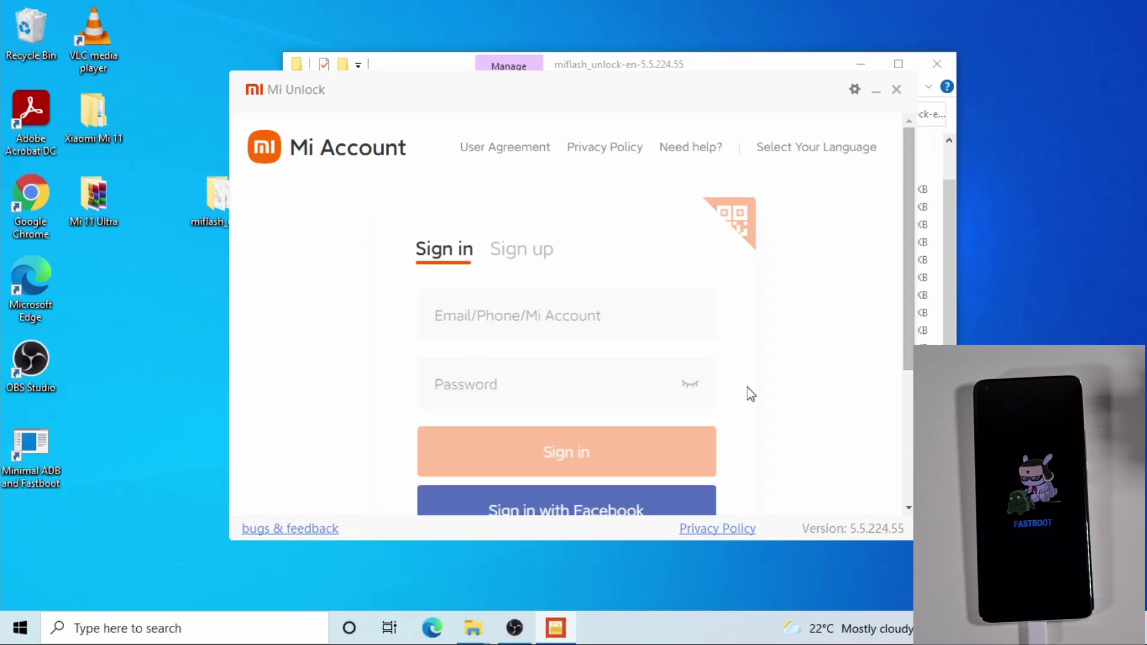
left_click(490, 326)
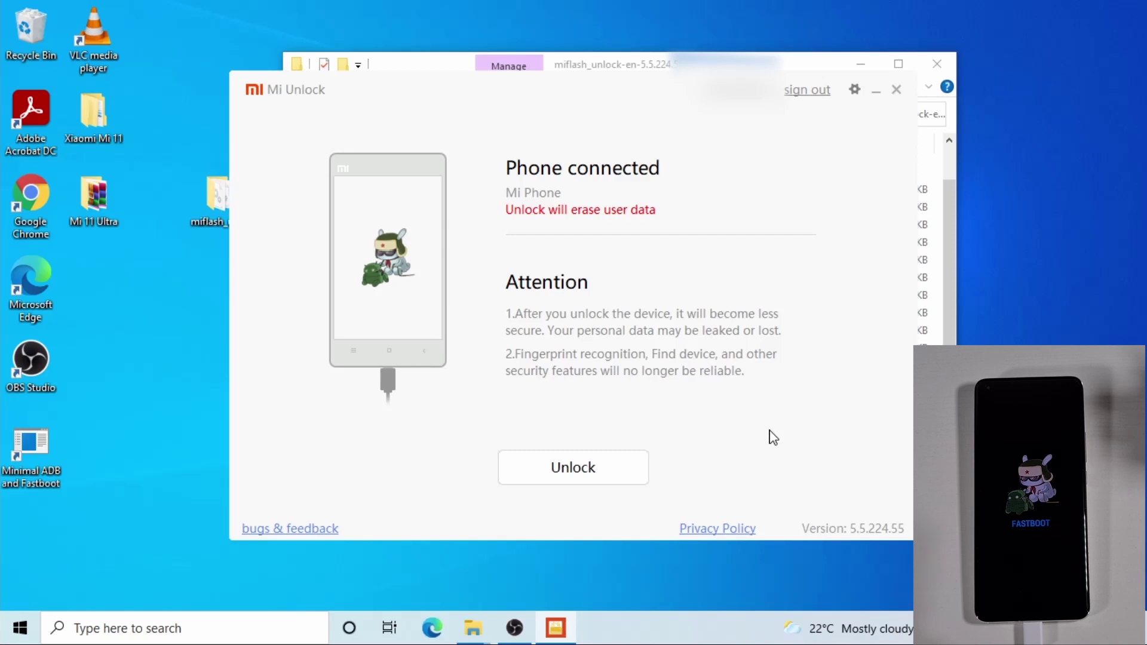
- Unlock the connected phone, choosing to unlock anyway at both the data-erasure and malware warnings
left_click(592, 475)
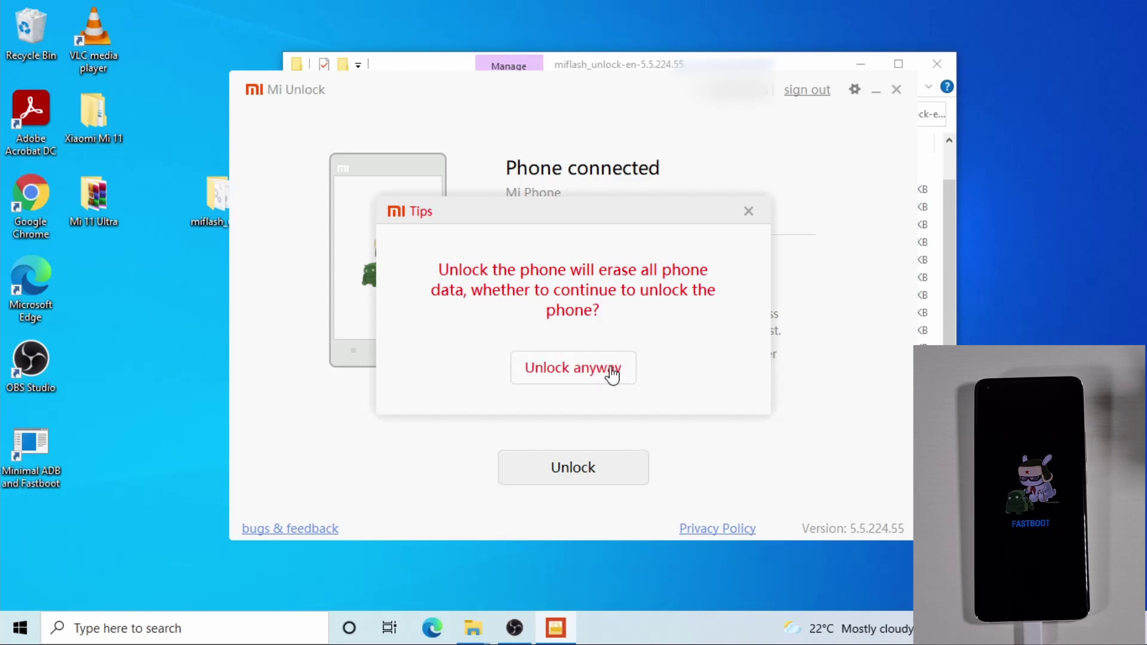
left_click(613, 372)
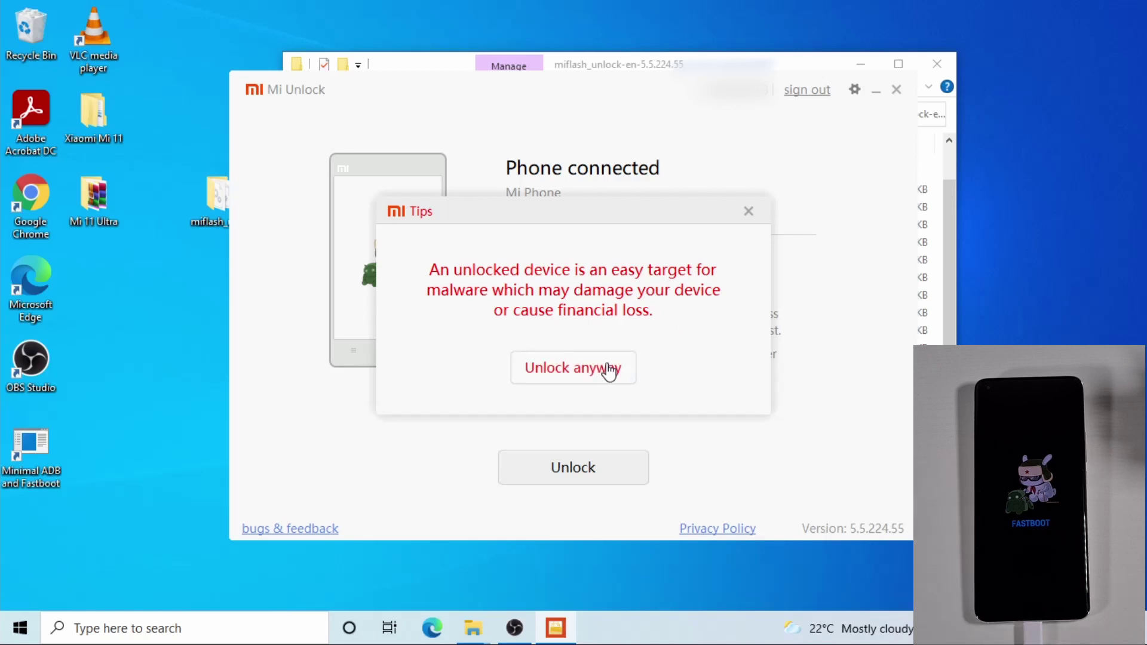
left_click(609, 369)
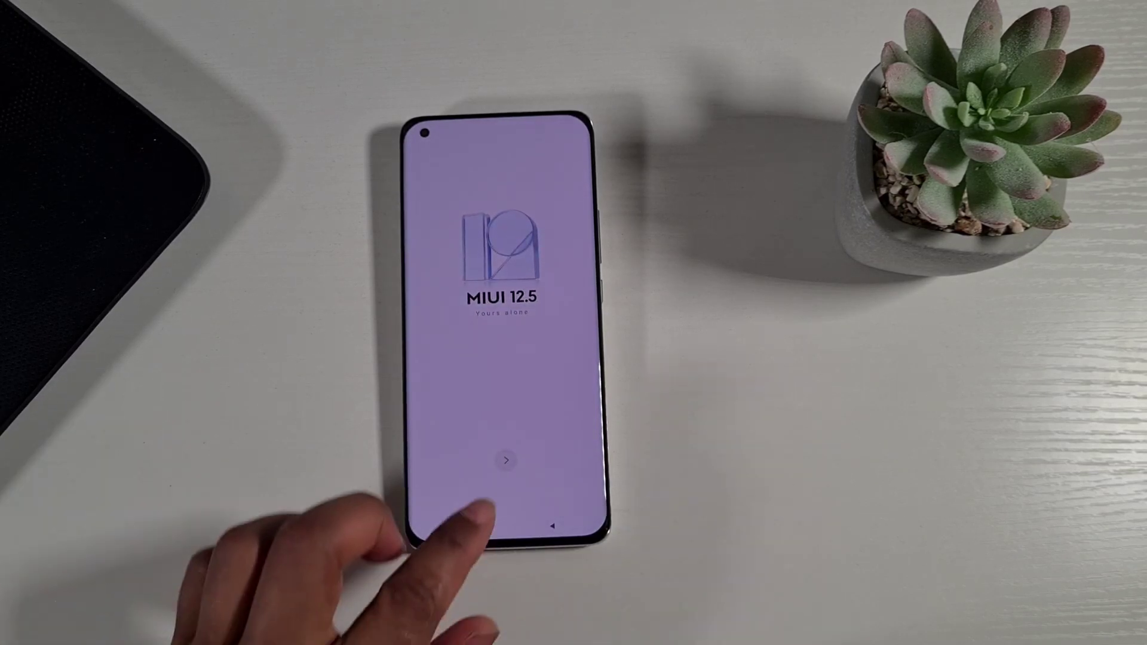
- Start the MIUI 12.5 phone setup in English (United States) and agree to the User Agreement and Privacy Policy
left_click(506, 460)
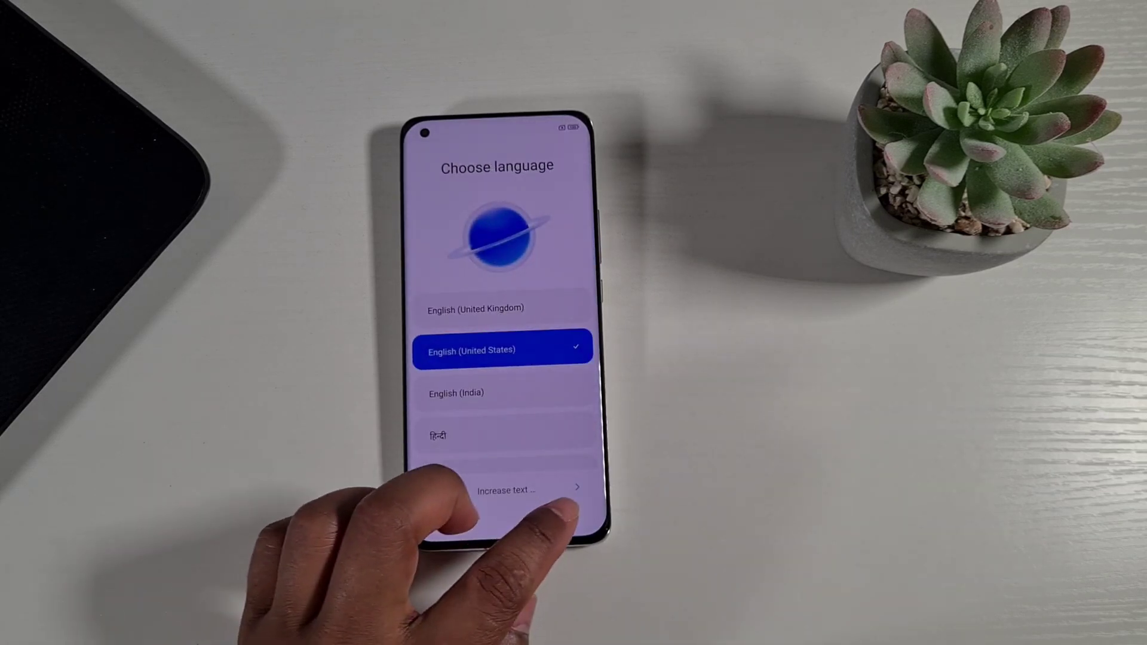
left_click(574, 489)
left_click(571, 489)
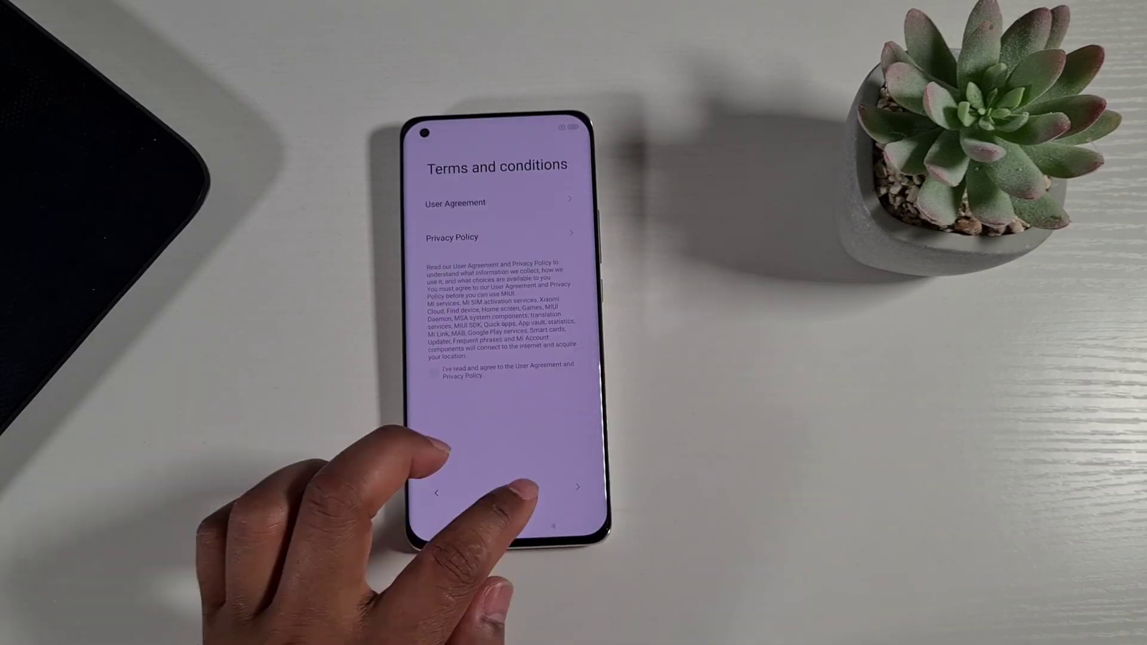
left_click(433, 373)
left_click(578, 487)
- Continue through the following setup pages and keep Classic as the default launcher
left_click(502, 487)
left_click(579, 494)
left_click(512, 486)
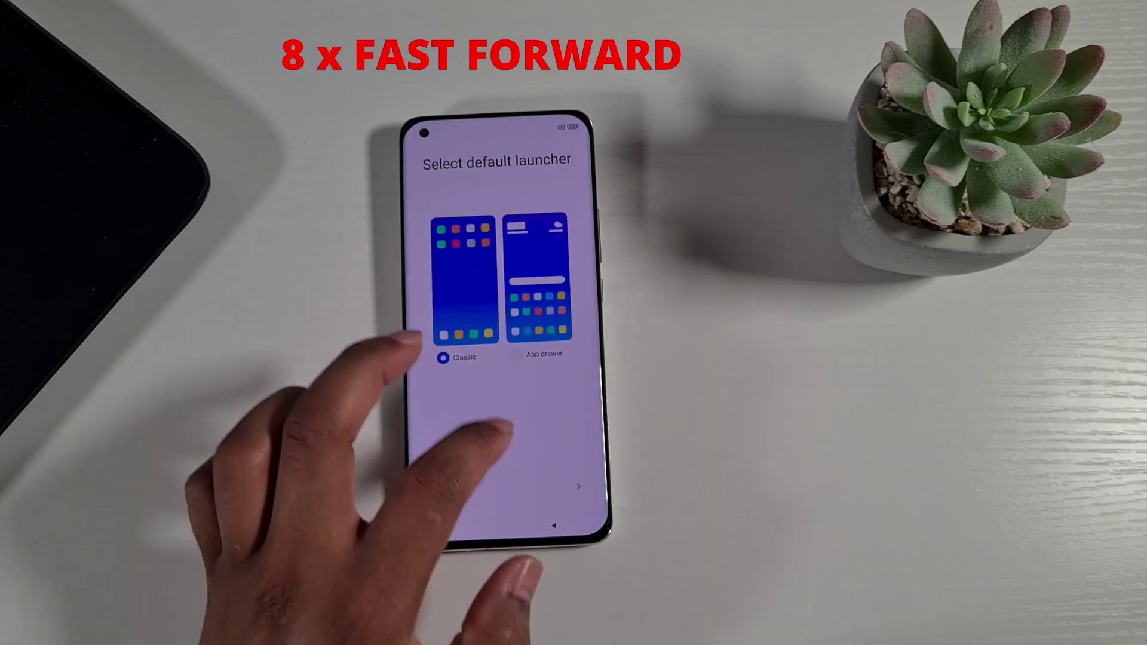
left_click(579, 487)
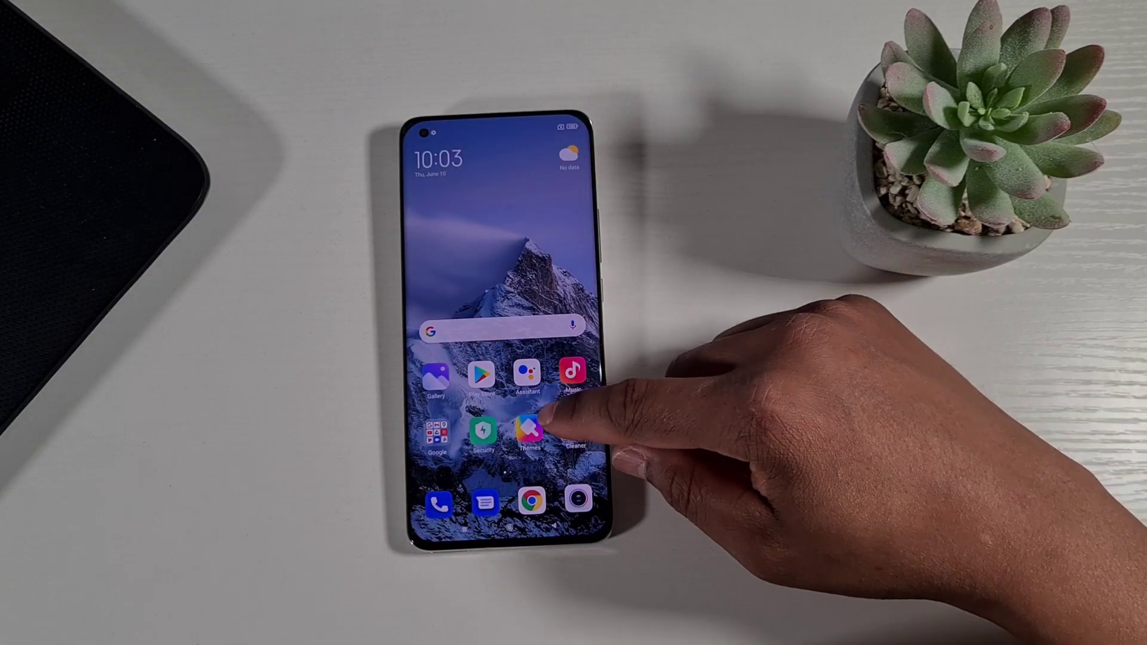
- Examine the MIUI and Android versions under About phone in the phone's Settings, and return to the home screen
left_click(550, 447)
left_click(508, 529)
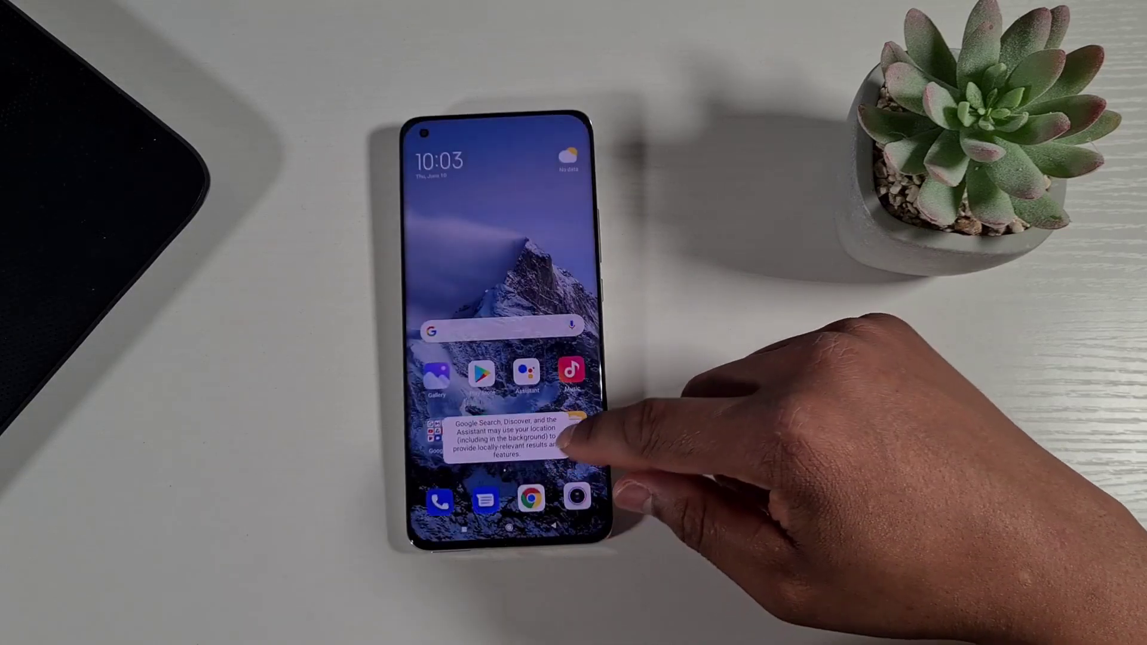
left_click_drag(583, 359, 455, 353)
left_click(433, 157)
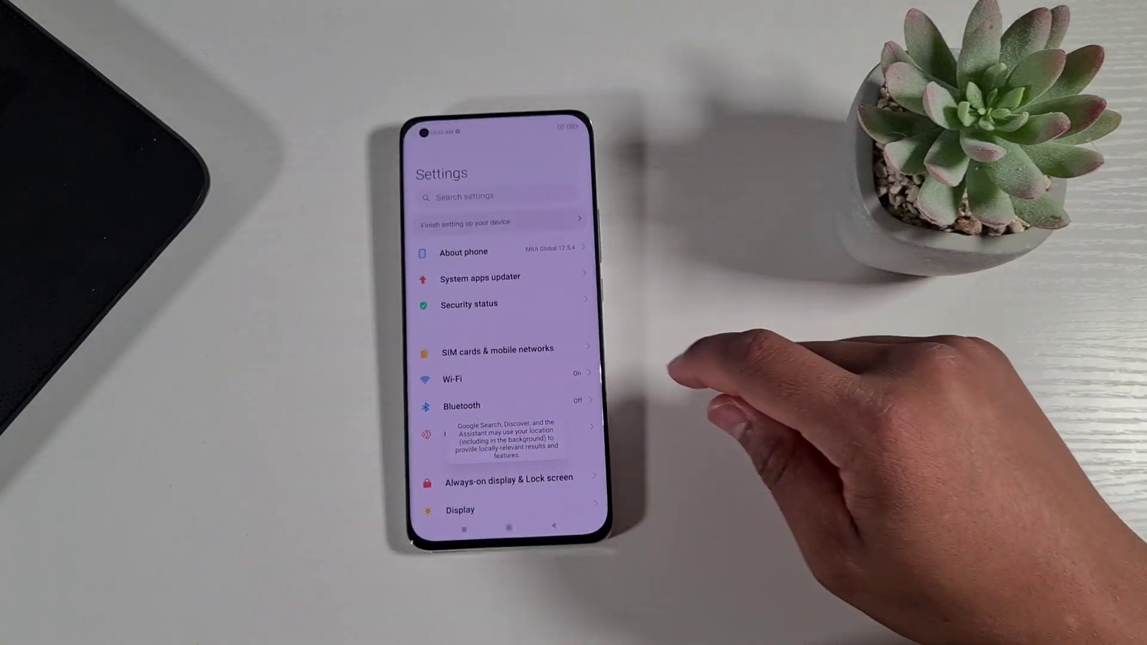
left_click(460, 254)
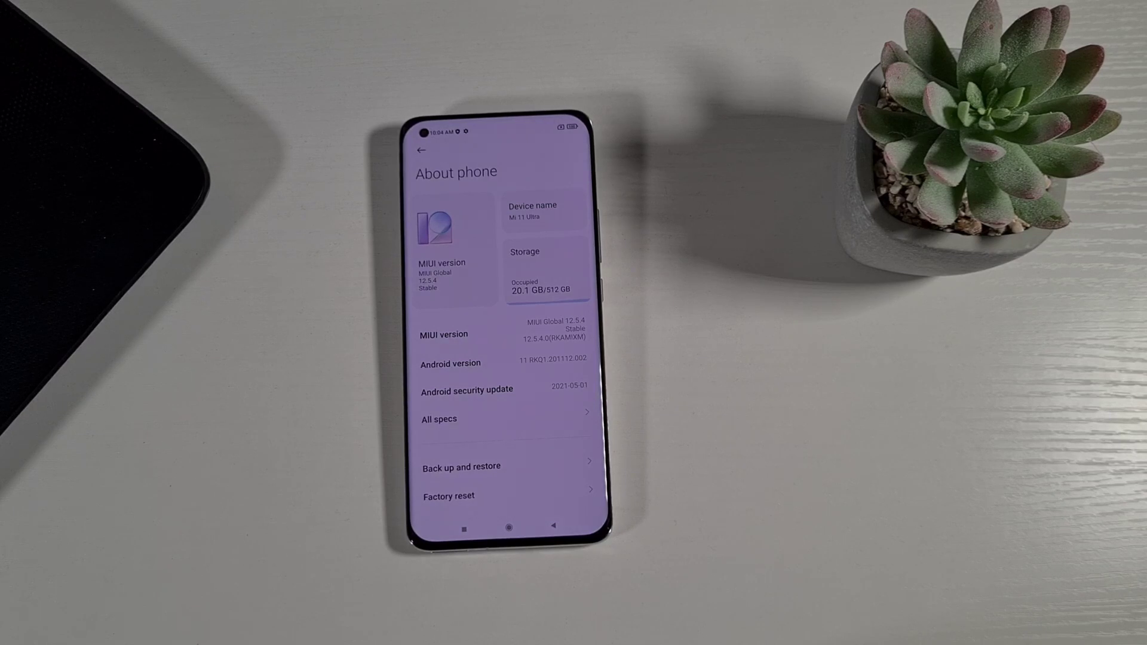
left_click(553, 526)
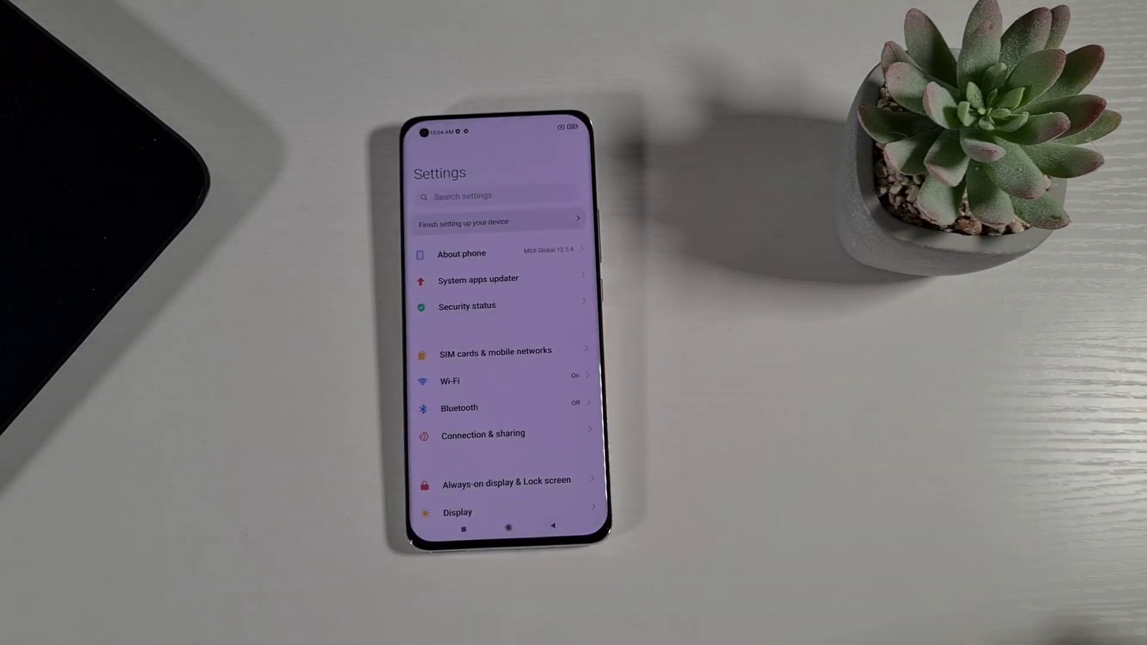
left_click(553, 526)
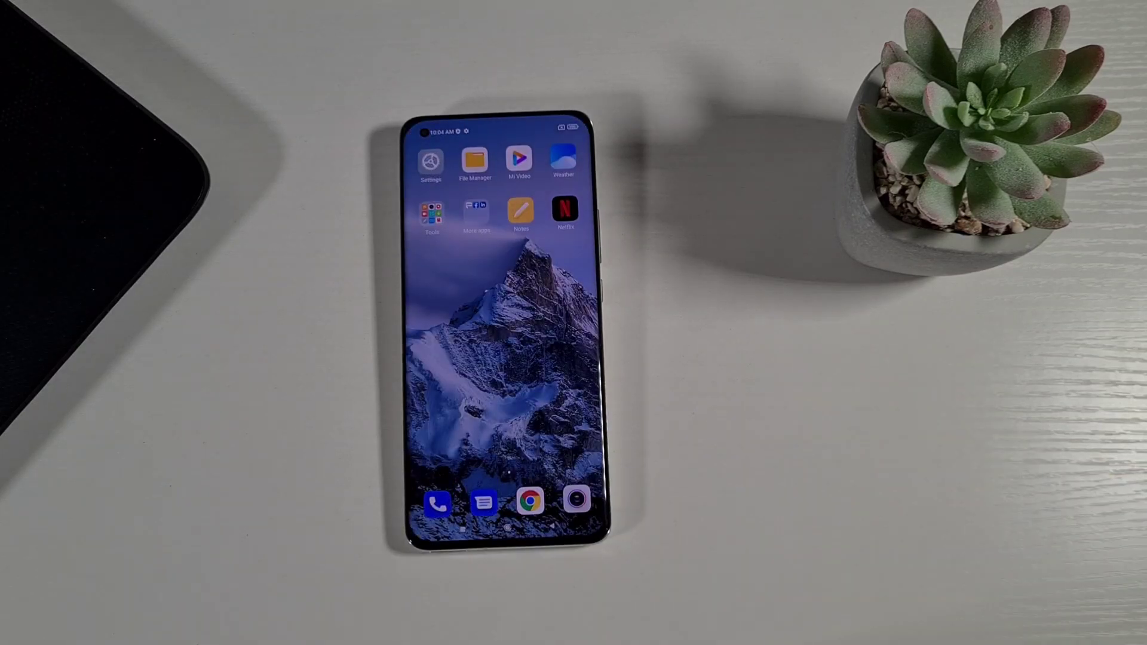